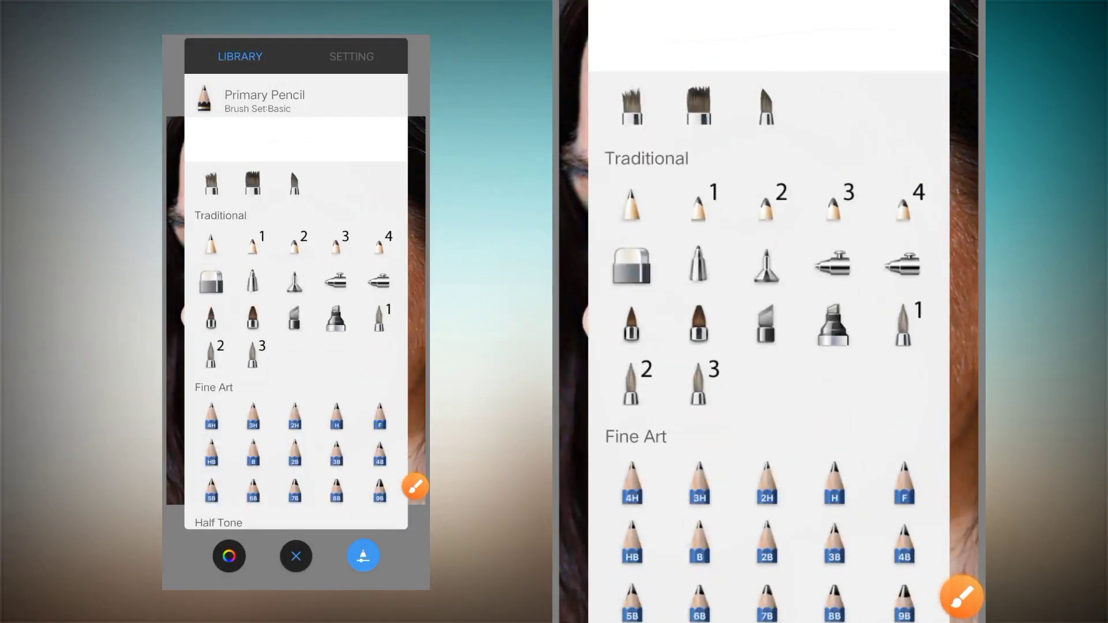
- Select the Soft Eraser 1 brush from the Traditional brush set
left_click_drag(195, 288, 196, 262)
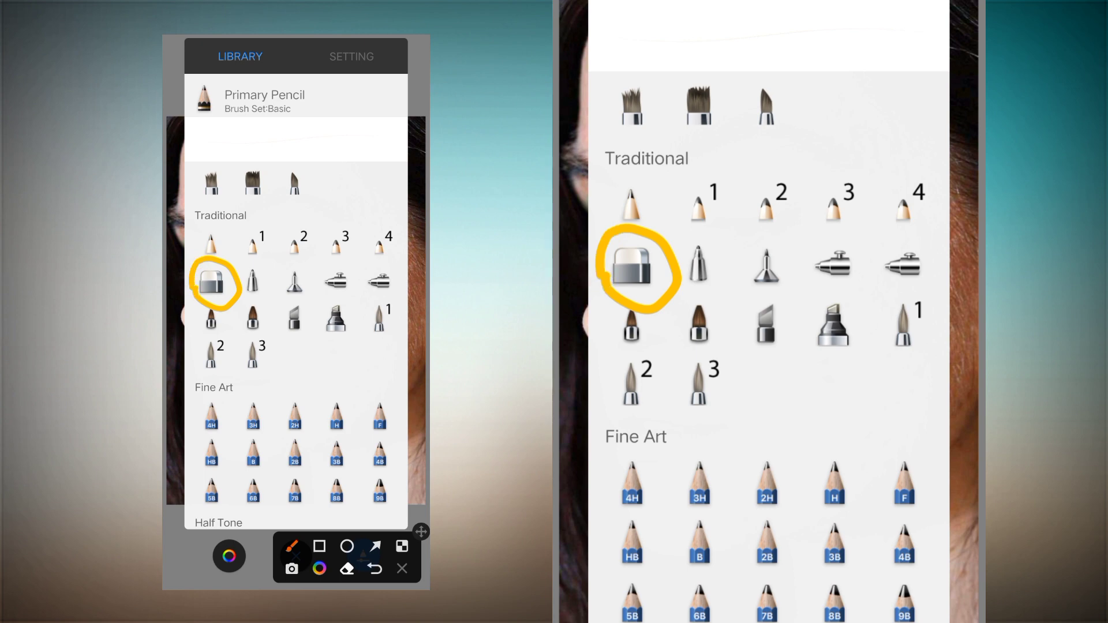
left_click(403, 565)
left_click(211, 281)
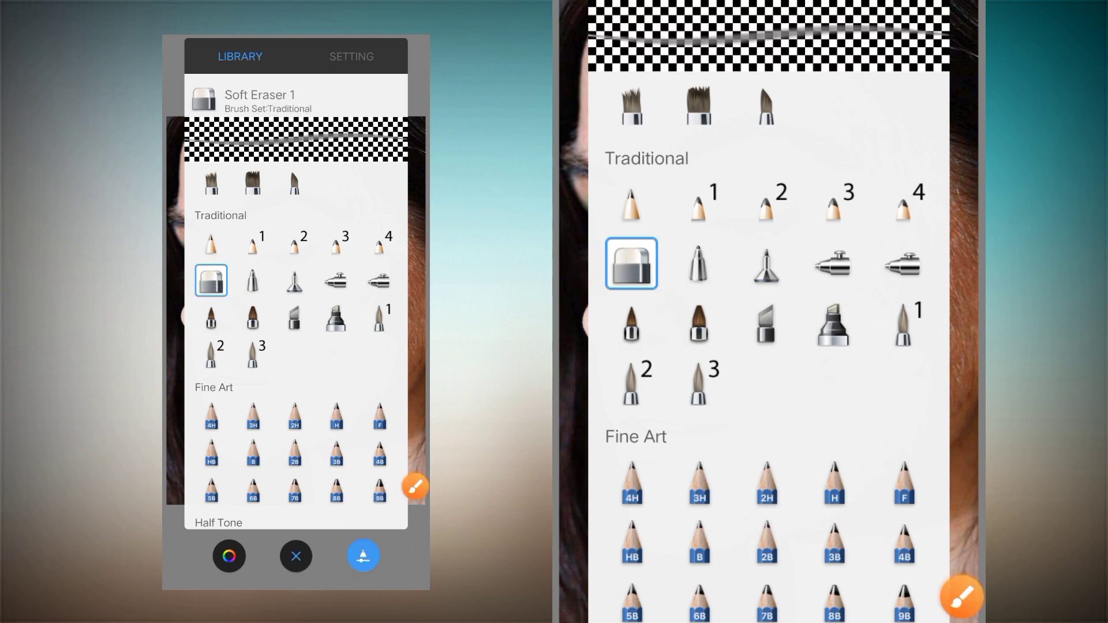
left_click(416, 487)
- Give Soft Eraser 1 Smudge type, 6% flow and strength, and size 44.9
left_click(403, 569)
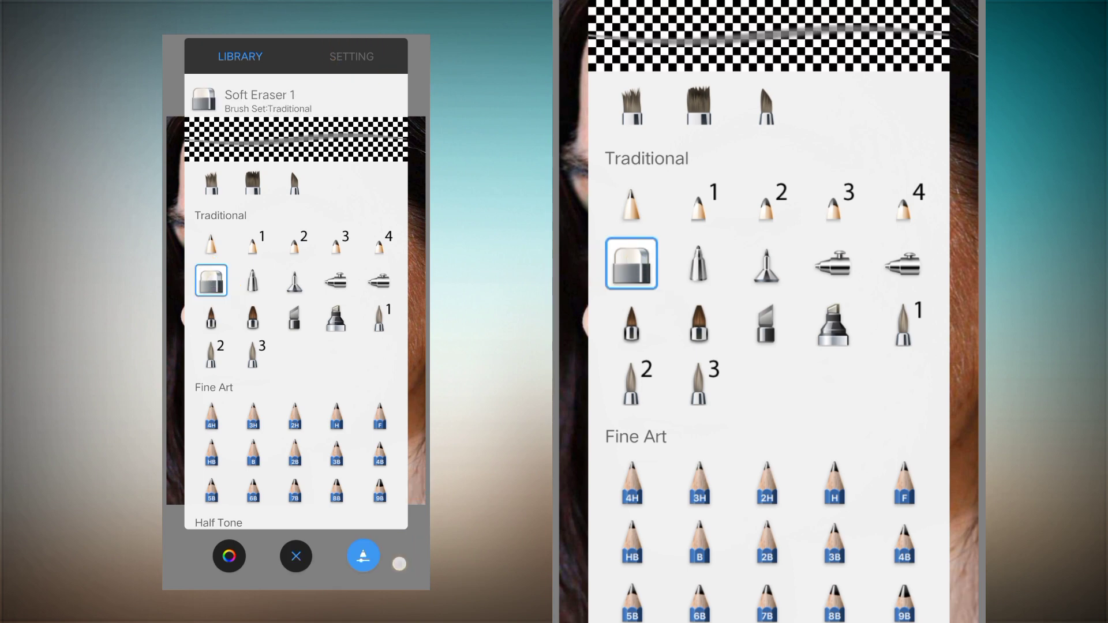
left_click(351, 56)
mouse_move(269, 345)
left_mouse_down()
mouse_move(201, 387)
mouse_move(210, 434)
left_mouse_up()
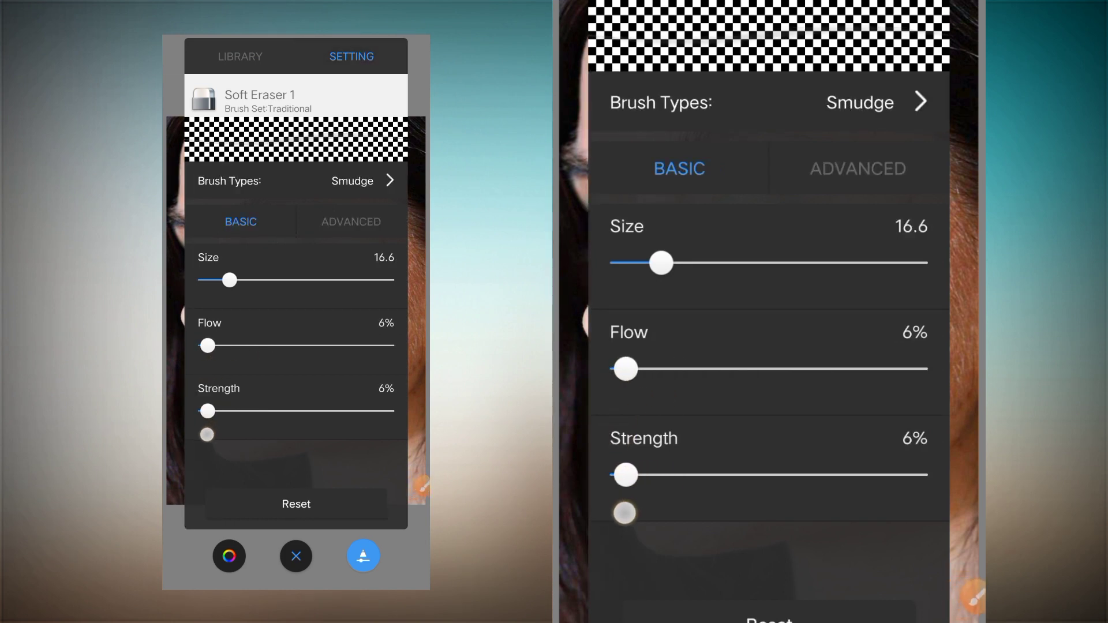
mouse_move(237, 284)
left_mouse_down()
mouse_move(302, 302)
mouse_move(292, 308)
left_mouse_up()
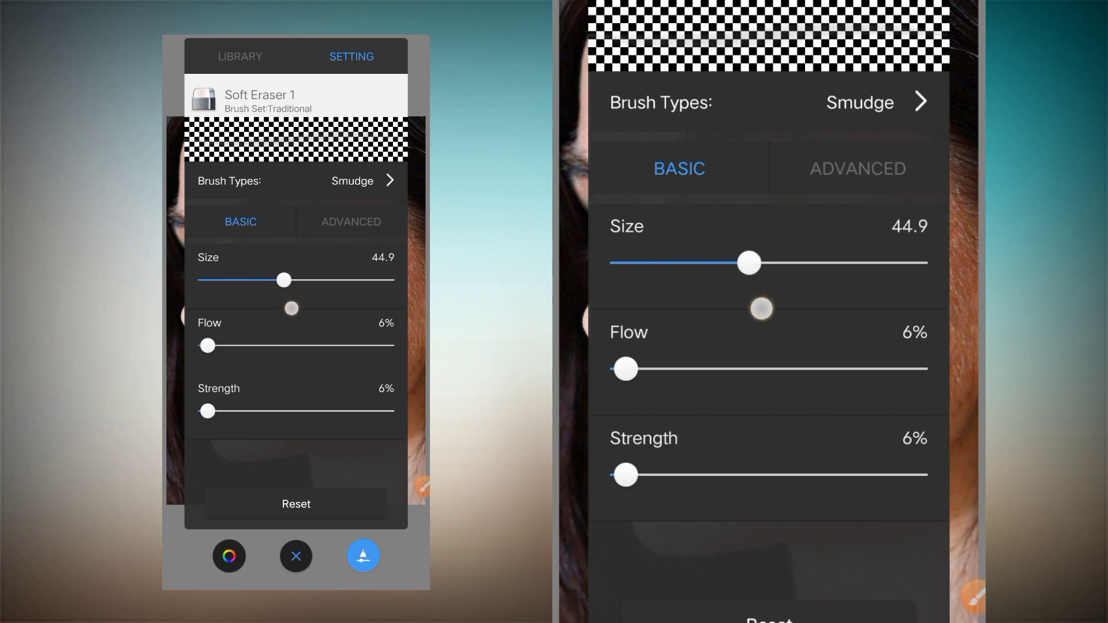
left_click(421, 482)
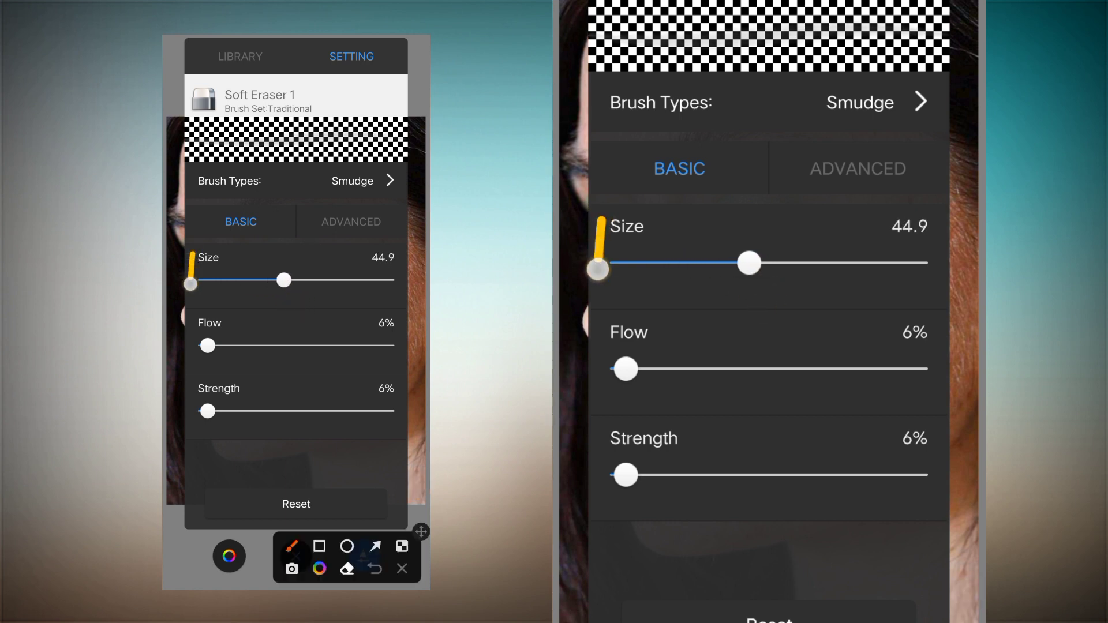
mouse_move(191, 283)
left_mouse_down()
mouse_move(193, 437)
mouse_move(409, 428)
mouse_move(410, 254)
mouse_move(193, 260)
left_mouse_up()
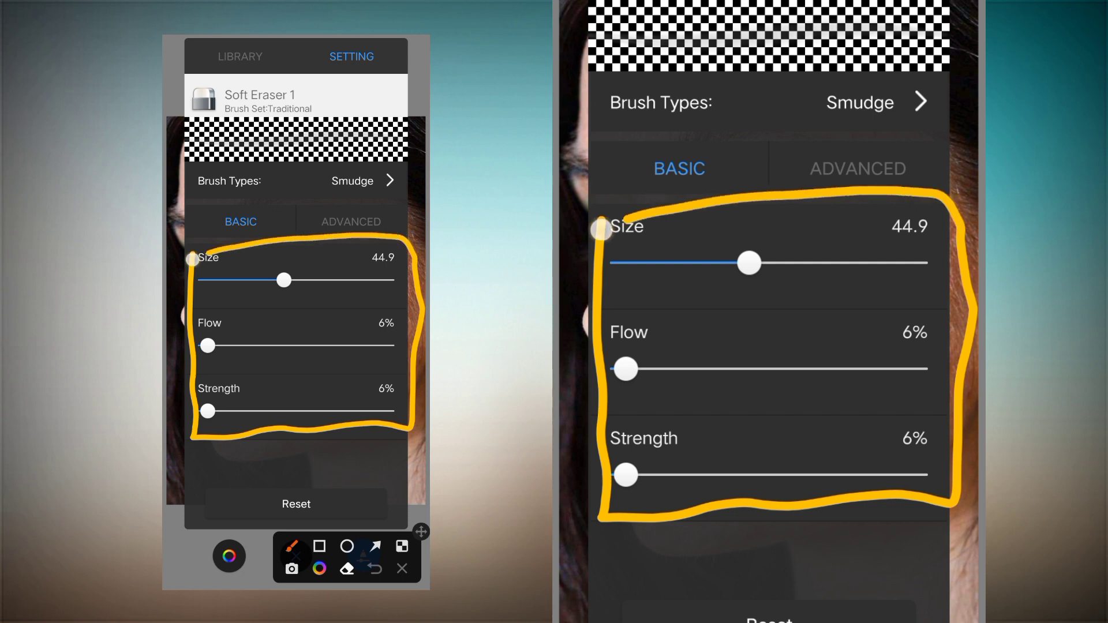
mouse_move(326, 173)
left_mouse_down()
mouse_move(391, 194)
mouse_move(325, 173)
left_mouse_up()
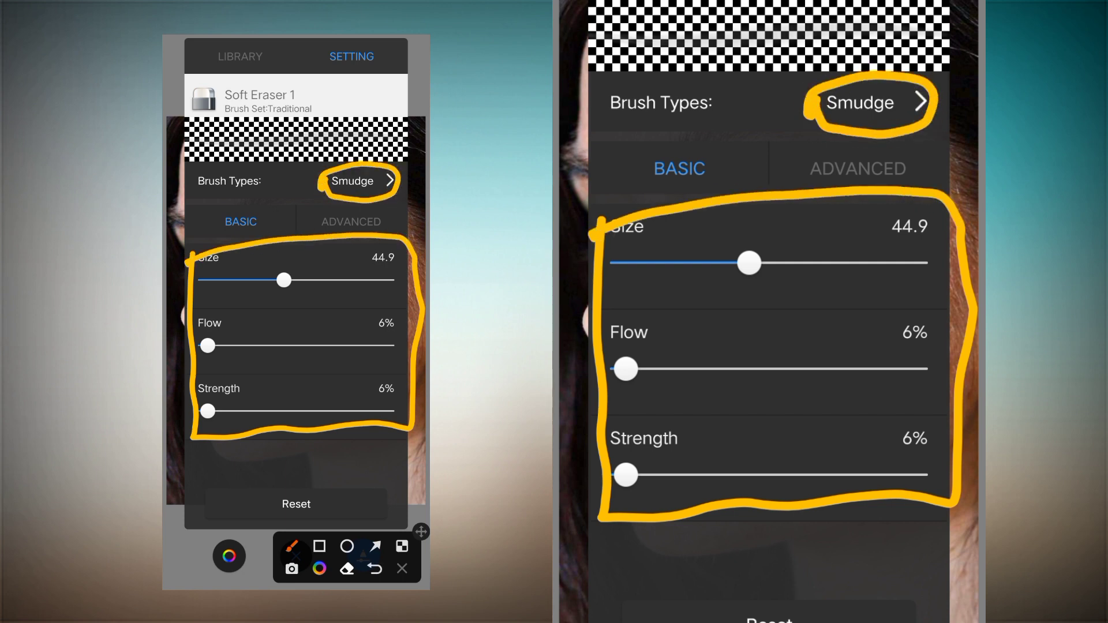
left_click_drag(421, 532, 418, 446)
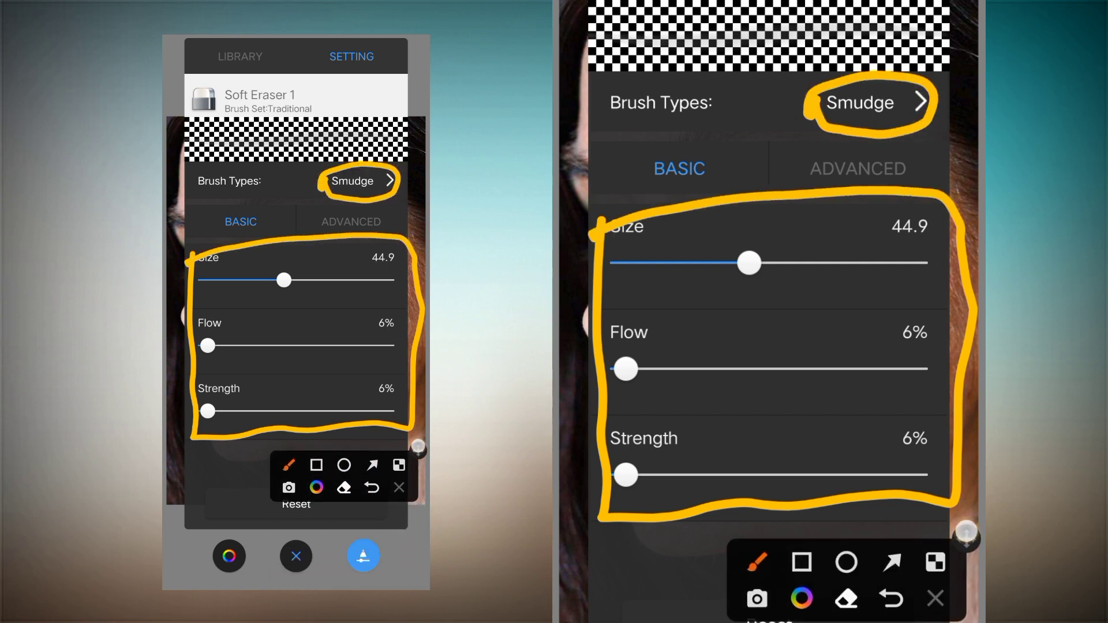
left_click(399, 487)
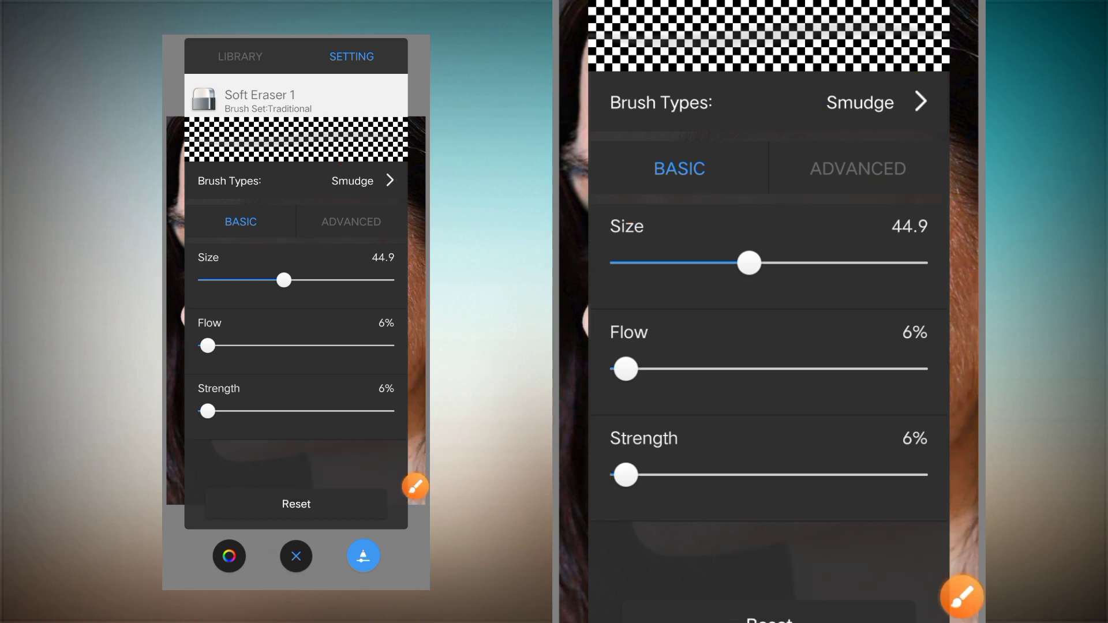
left_click(297, 556)
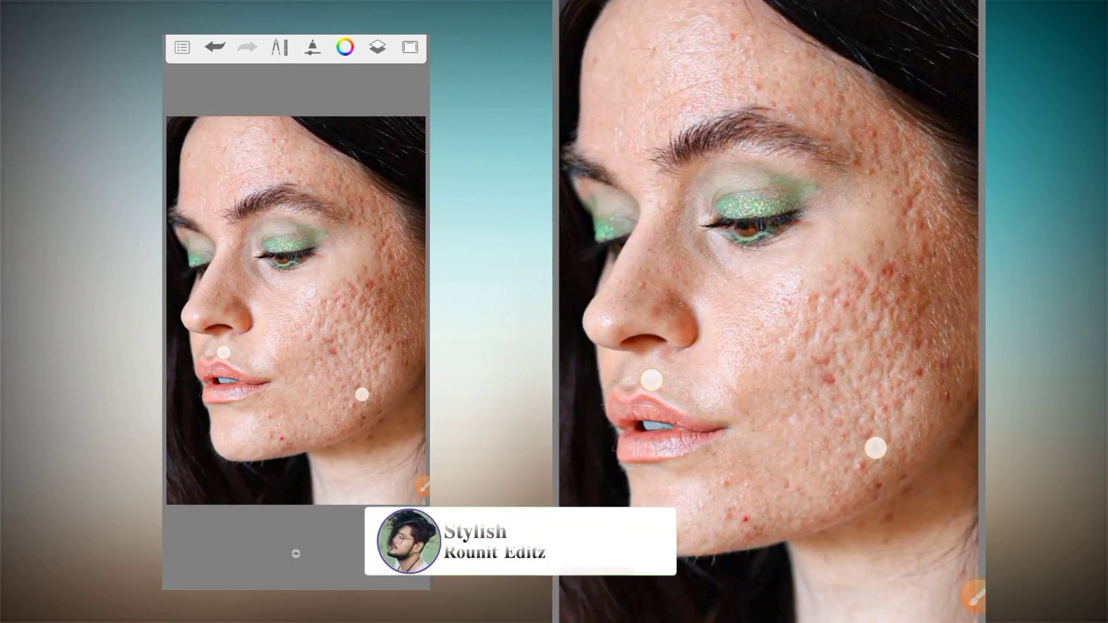
- Zoom into the cheek and smudge its red acne spots into smooth skin
scroll(286, 387, "up", 5)
scroll(286, 387, "up", 2)
scroll(286, 387, "up", 2)
scroll(285, 386, "up", 1)
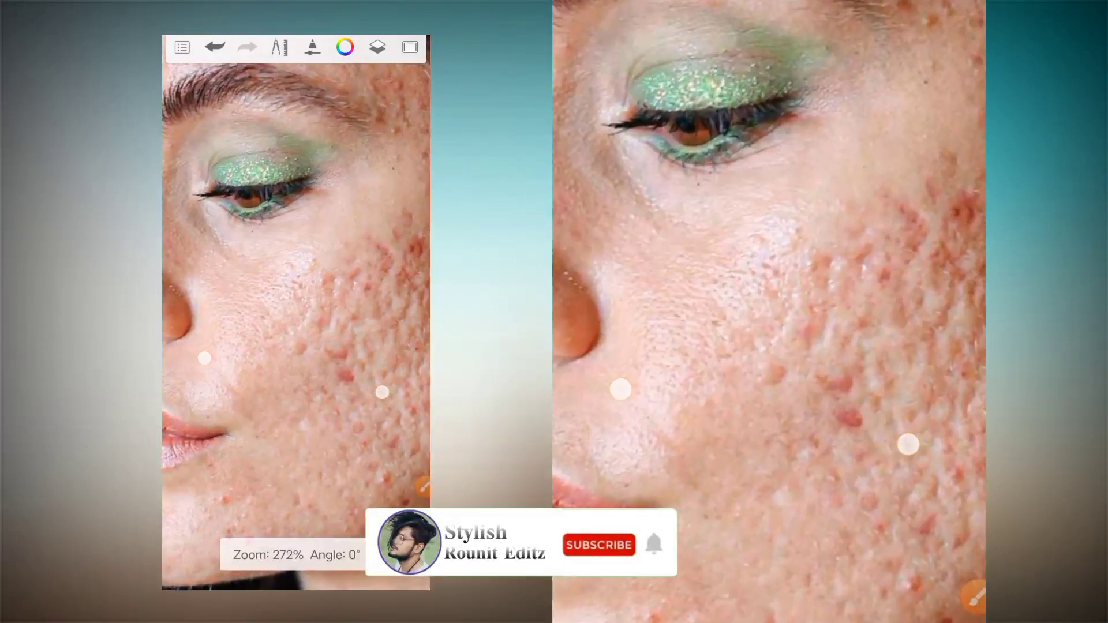
scroll(292, 335, "up", 1)
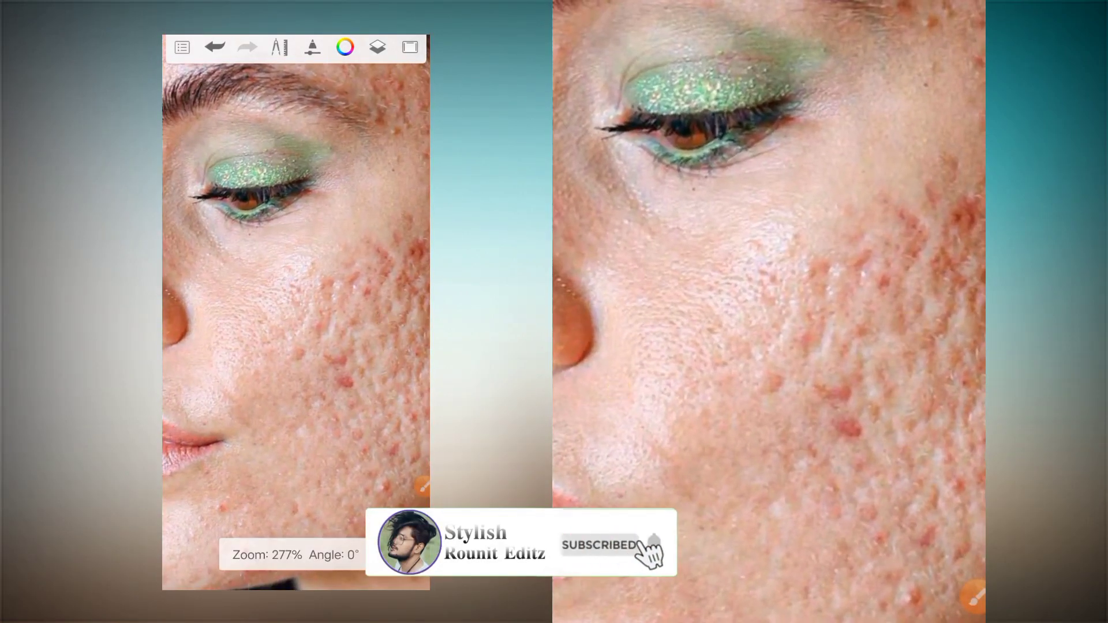
left_click_drag(289, 346, 290, 373)
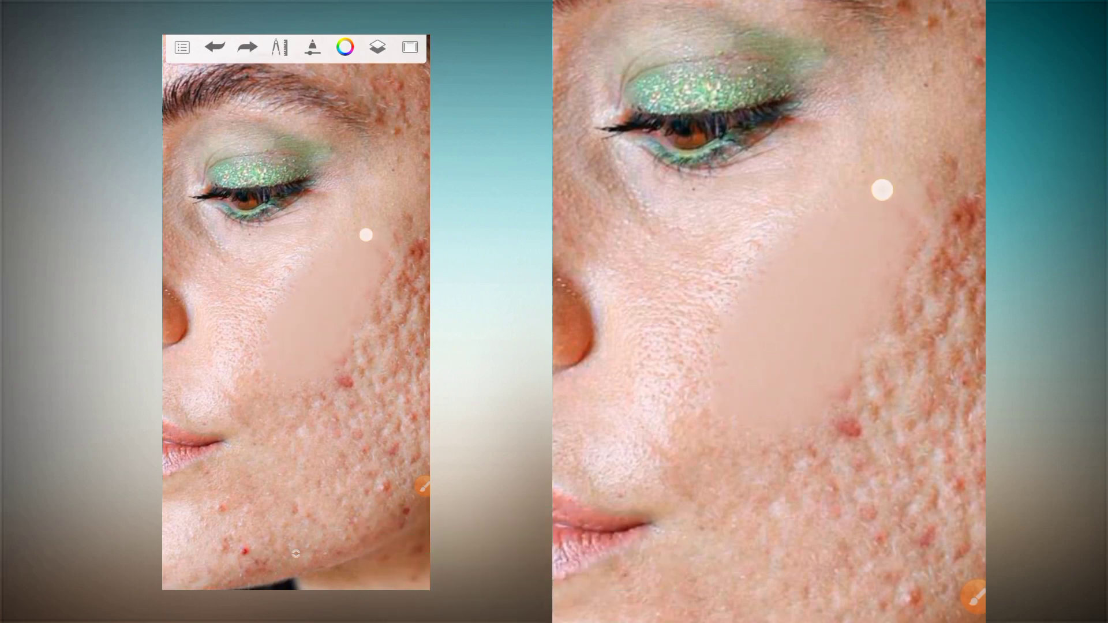
mouse_move(366, 235)
left_mouse_down()
mouse_move(238, 354)
mouse_move(299, 309)
left_mouse_up()
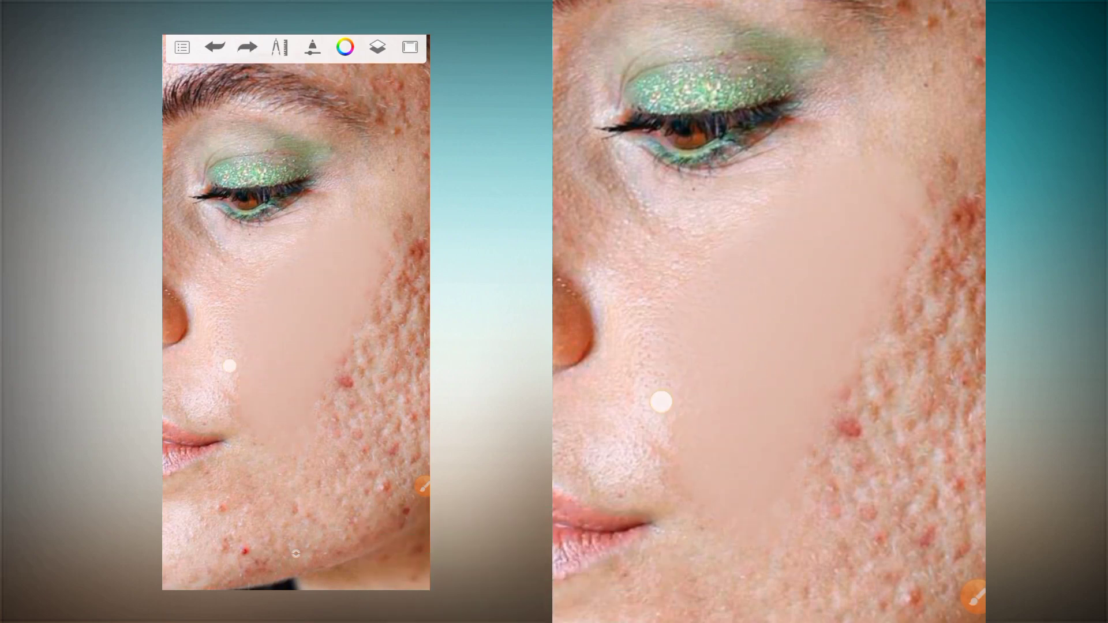
left_click_drag(229, 366, 298, 256)
mouse_move(275, 351)
left_mouse_down()
mouse_move(371, 259)
mouse_move(276, 412)
left_mouse_up()
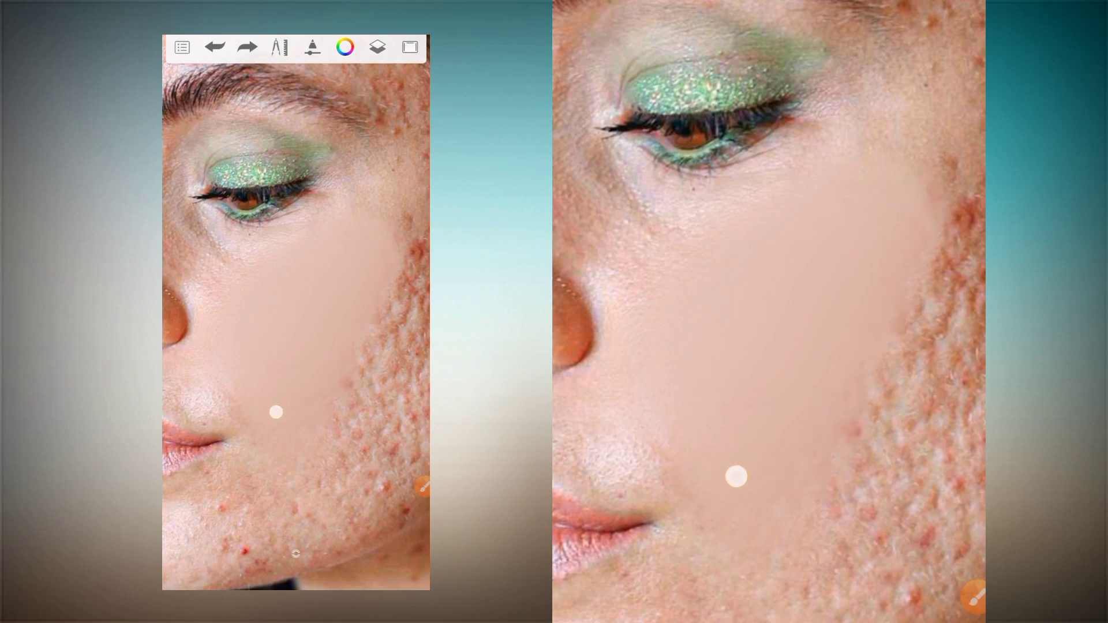
- Smooth the upper cheek, the scars below the eye, and the cheek toward hairline and jaw
mouse_move(208, 346)
left_mouse_down()
mouse_move(203, 359)
mouse_move(227, 386)
mouse_move(220, 332)
mouse_move(242, 362)
mouse_move(193, 341)
left_mouse_up()
mouse_move(341, 310)
left_mouse_down()
mouse_move(264, 376)
mouse_move(371, 256)
left_mouse_up()
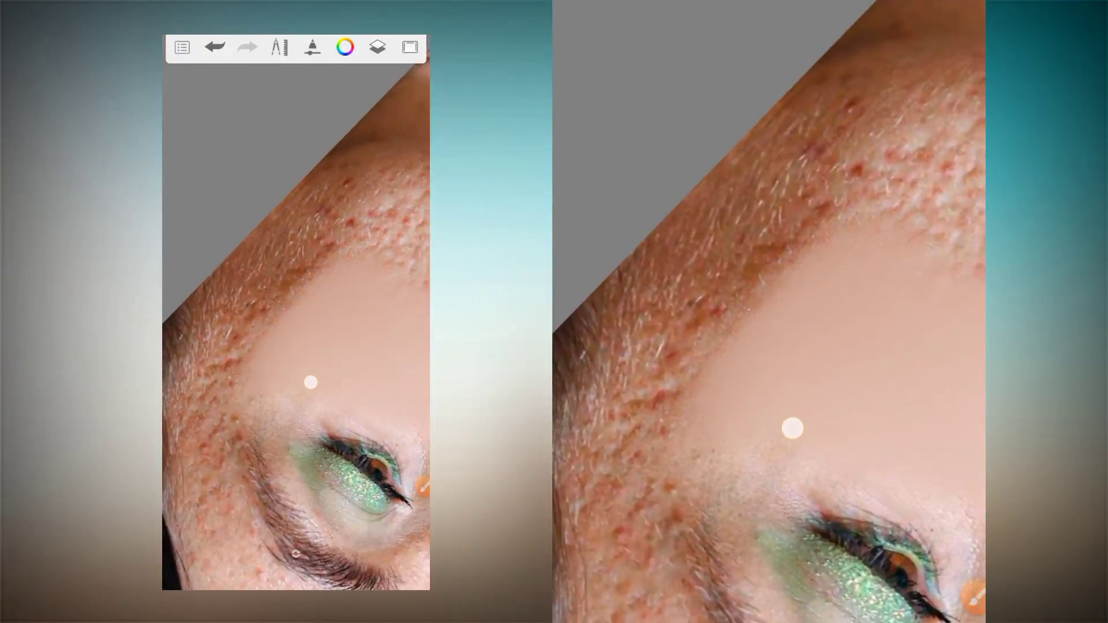
mouse_move(304, 337)
left_mouse_down()
mouse_move(379, 218)
mouse_move(252, 355)
mouse_move(366, 200)
mouse_move(285, 365)
left_mouse_up()
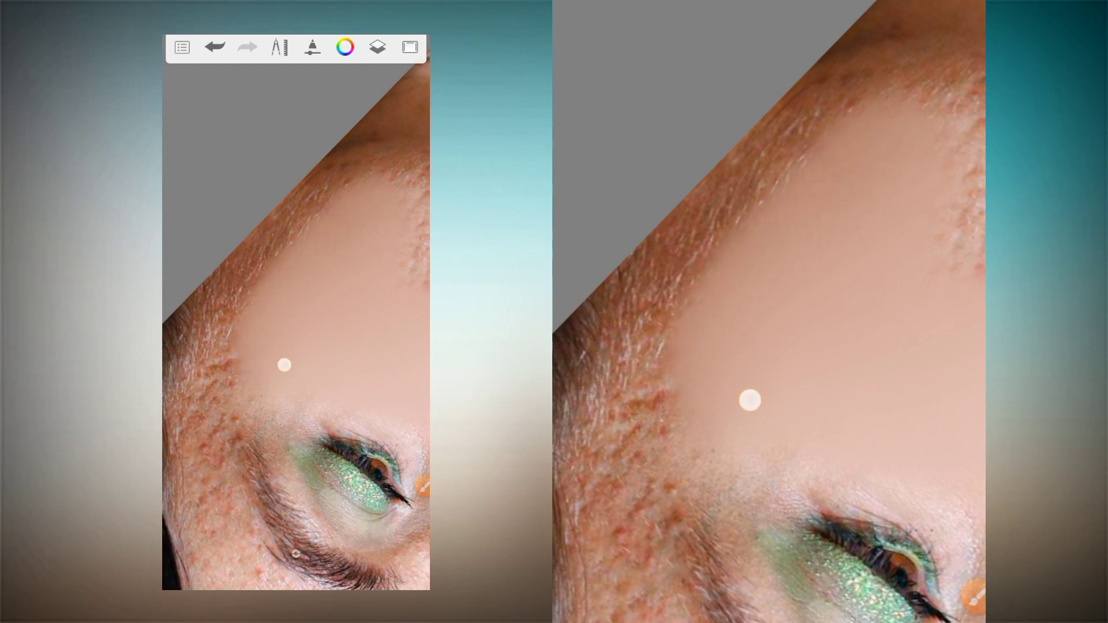
mouse_move(300, 285)
left_mouse_down()
mouse_move(260, 381)
mouse_move(258, 258)
mouse_move(242, 344)
mouse_move(280, 254)
mouse_move(349, 174)
mouse_move(260, 253)
mouse_move(346, 205)
left_mouse_up()
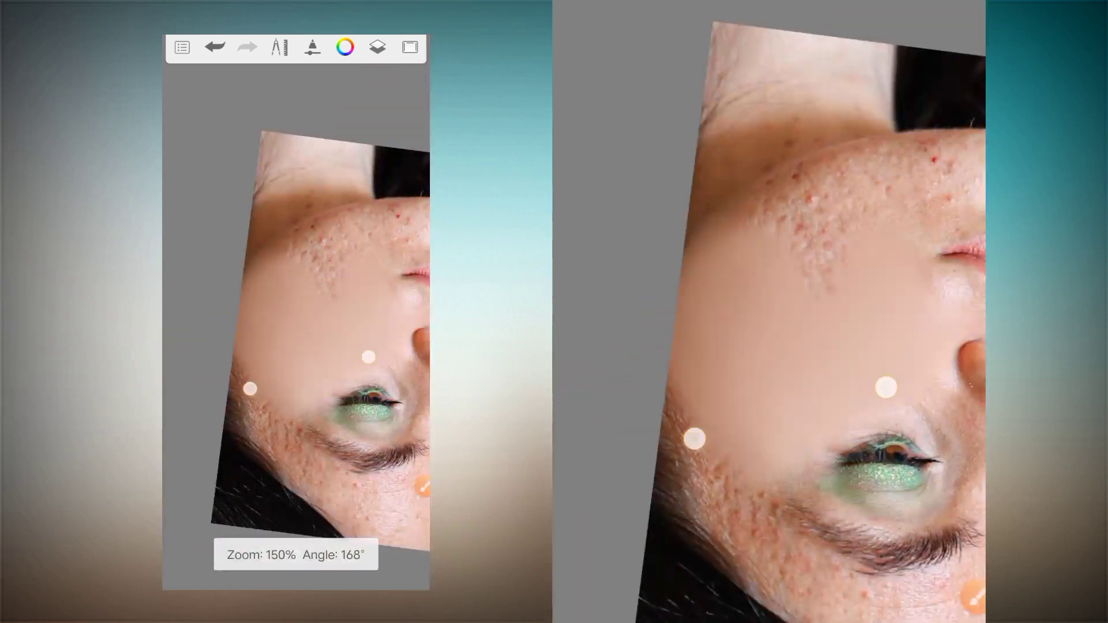
mouse_move(248, 383)
left_mouse_down()
mouse_move(334, 429)
mouse_move(317, 277)
mouse_move(277, 448)
mouse_move(364, 386)
mouse_move(368, 406)
left_mouse_up()
mouse_move(301, 393)
left_mouse_down()
mouse_move(411, 356)
mouse_move(310, 411)
mouse_move(401, 345)
mouse_move(294, 404)
mouse_move(312, 331)
mouse_move(403, 366)
left_mouse_up()
- Lower the Smudge brush flow to 1% and its size to 47.8
left_click(296, 554)
left_click_drag(297, 277, 230, 322)
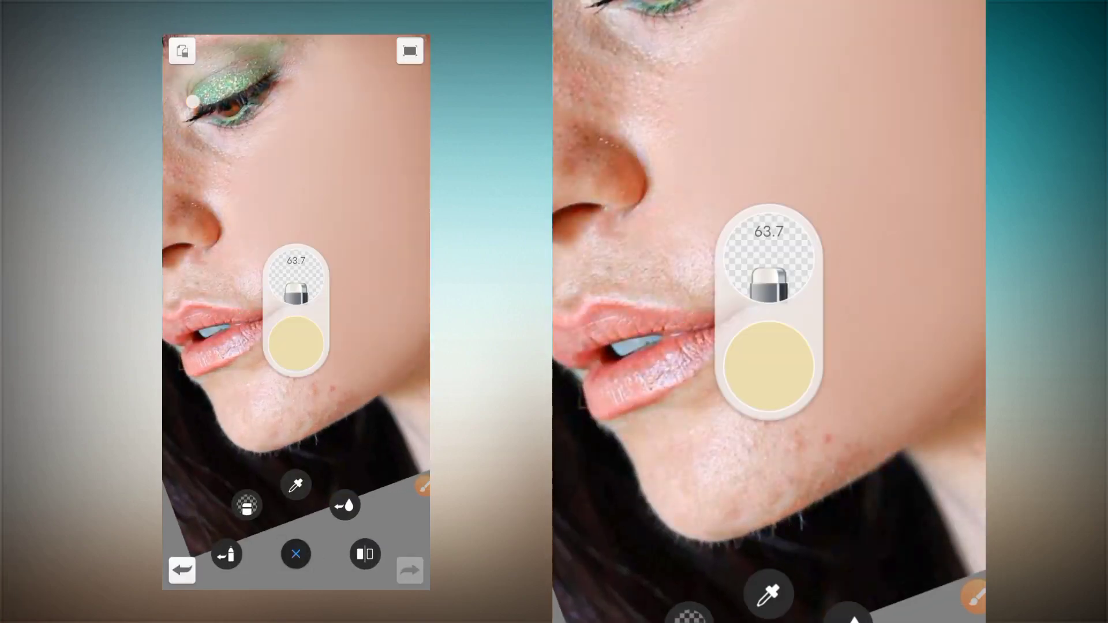
left_click_drag(296, 289, 260, 289)
left_click(296, 553)
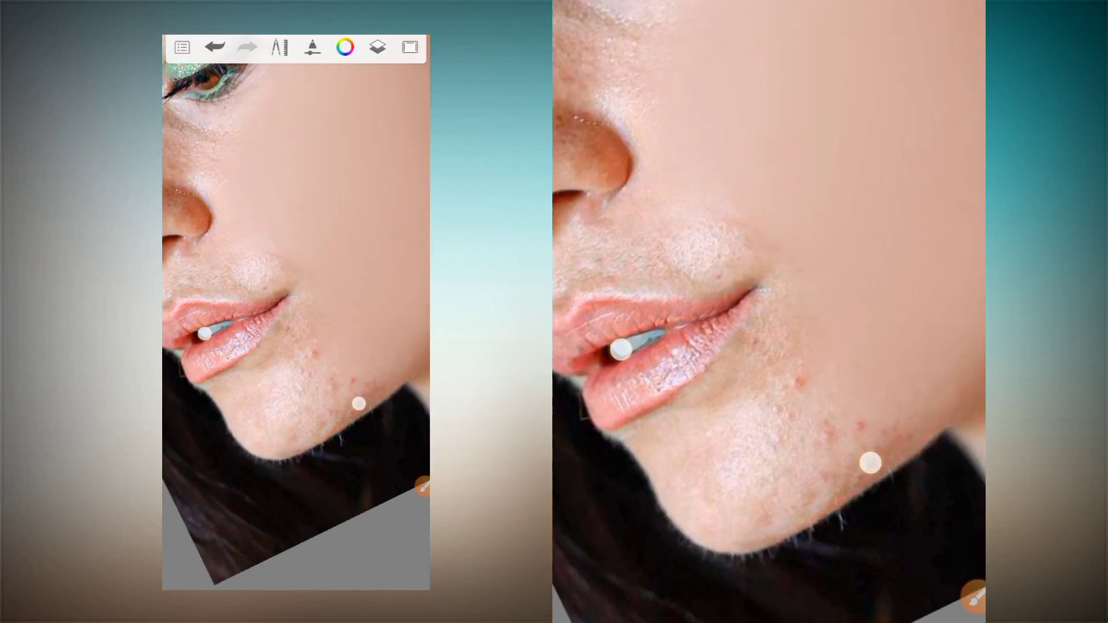
- Smudge the chin and the skin beside the lips, then frame the nose and eye
left_click_drag(362, 401, 290, 381)
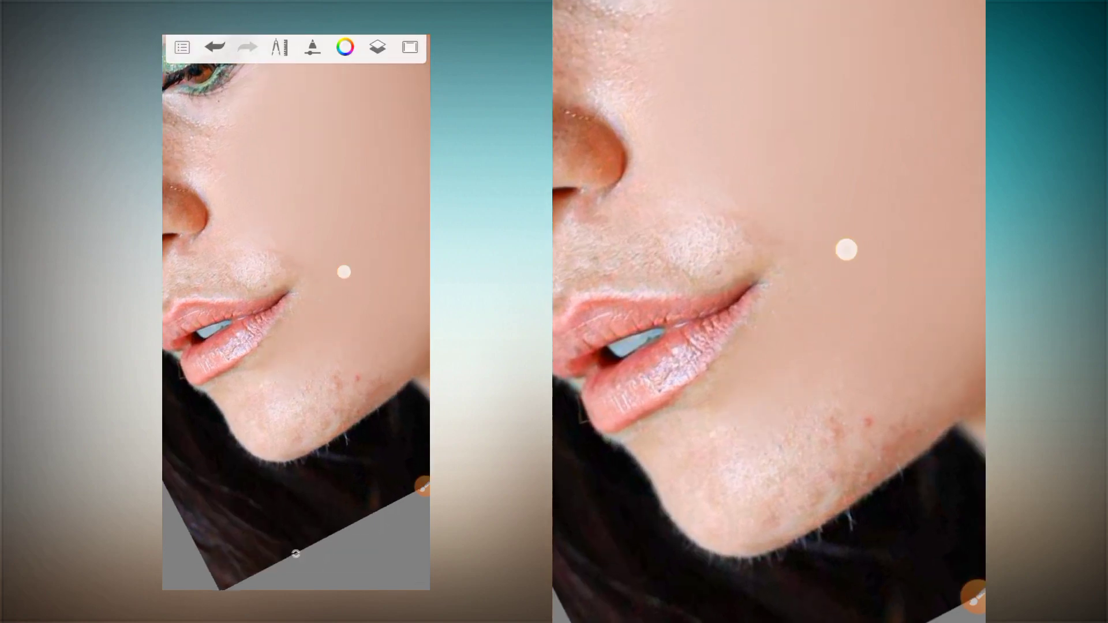
left_click_drag(287, 421, 227, 403)
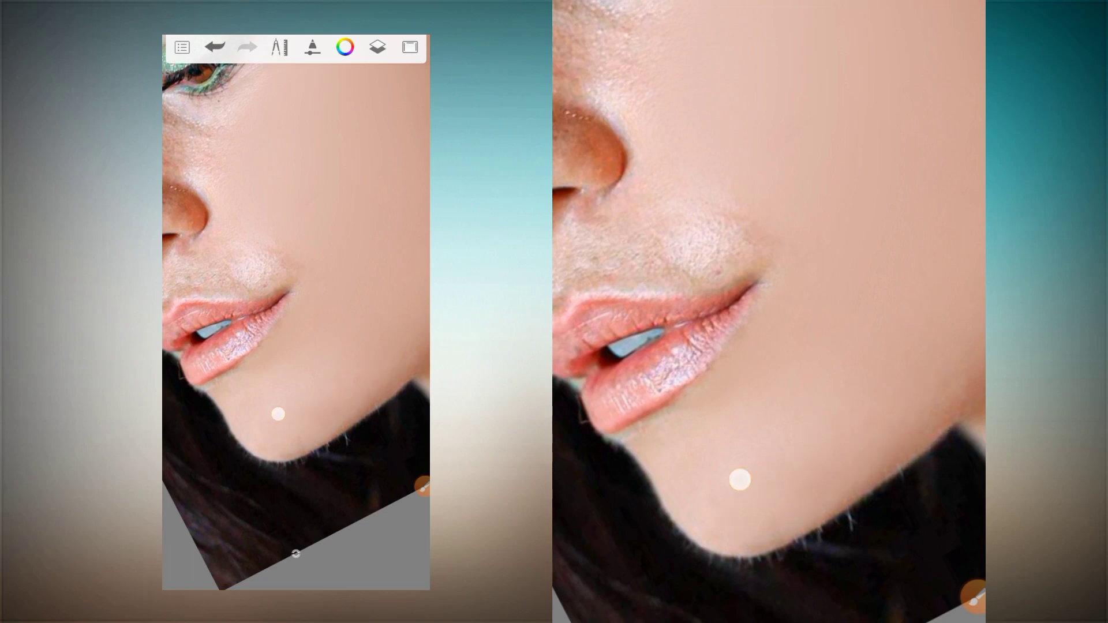
left_click_drag(362, 269, 297, 423)
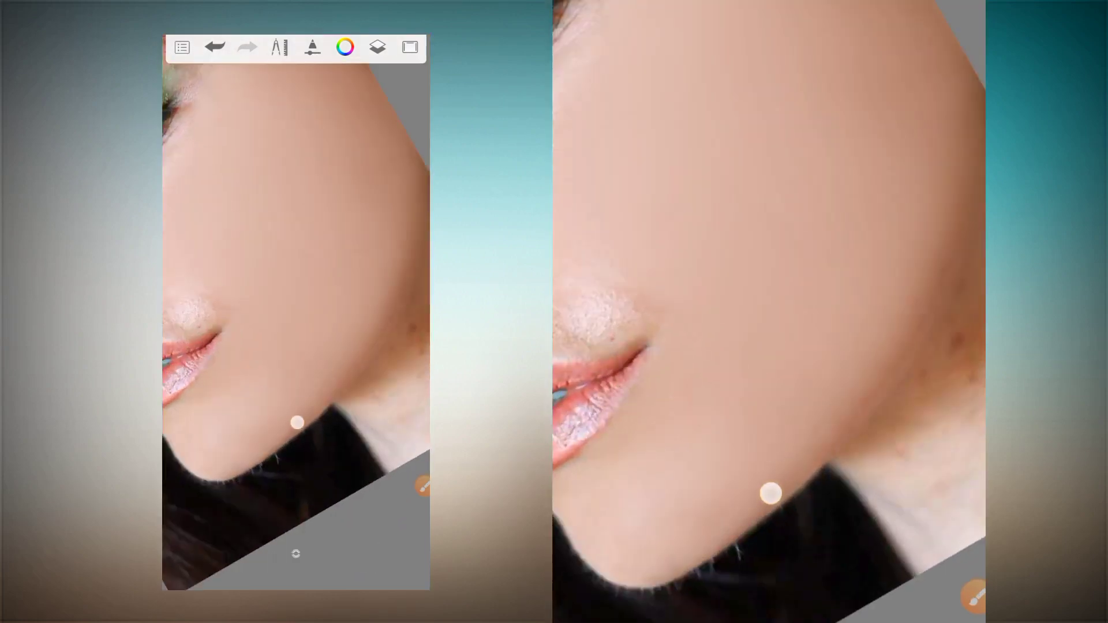
mouse_move(370, 314)
left_mouse_down()
mouse_move(410, 404)
mouse_move(371, 379)
mouse_move(348, 389)
mouse_move(332, 324)
left_mouse_up()
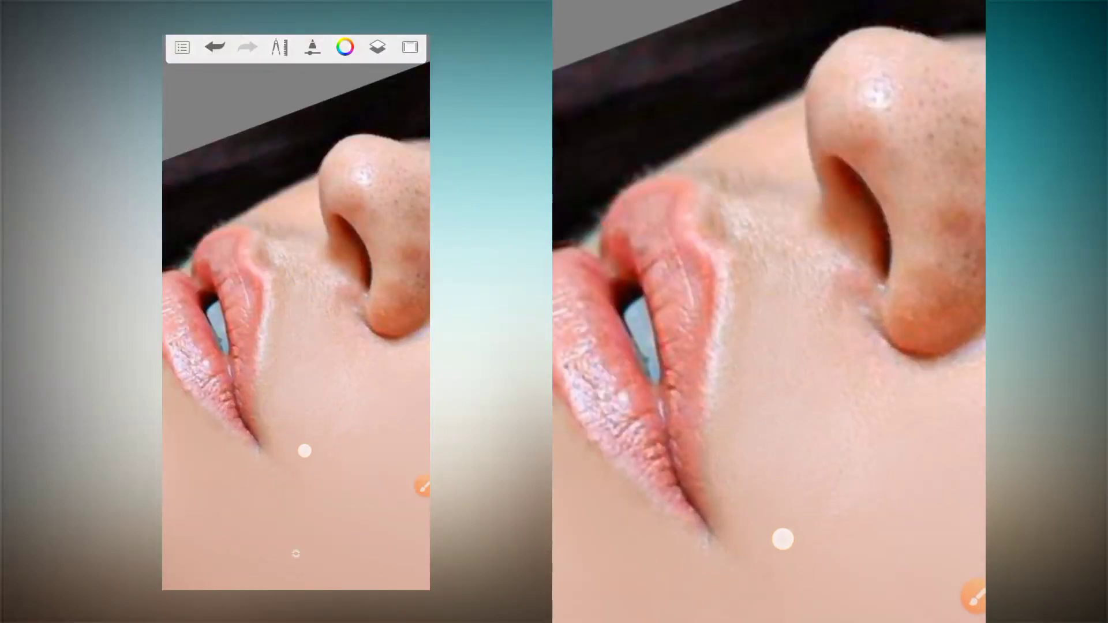
left_click_drag(383, 402, 379, 396)
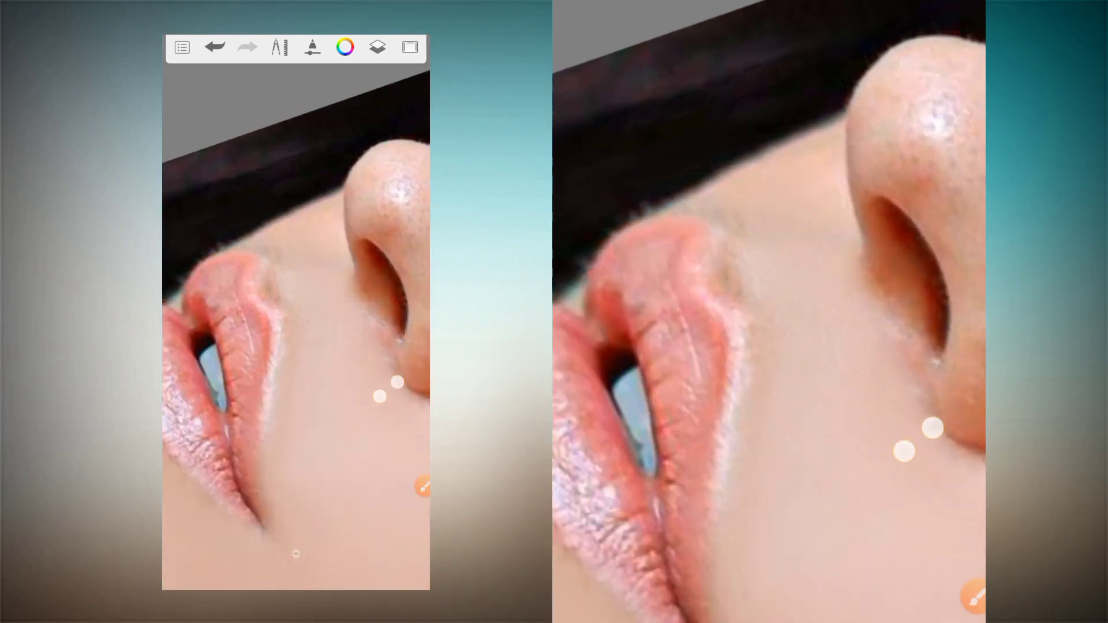
left_click_drag(379, 397, 325, 317)
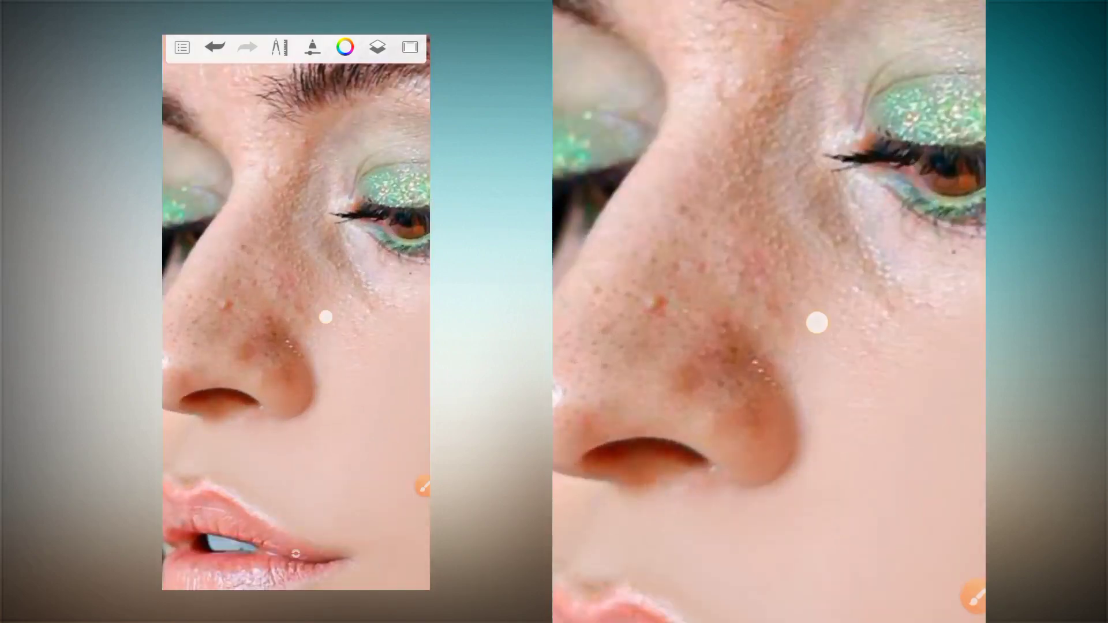
- Smudge the freckled, pitted skin down the nose and its bridge between the brows
mouse_move(326, 258)
left_mouse_down()
mouse_move(317, 372)
mouse_move(330, 336)
left_mouse_up()
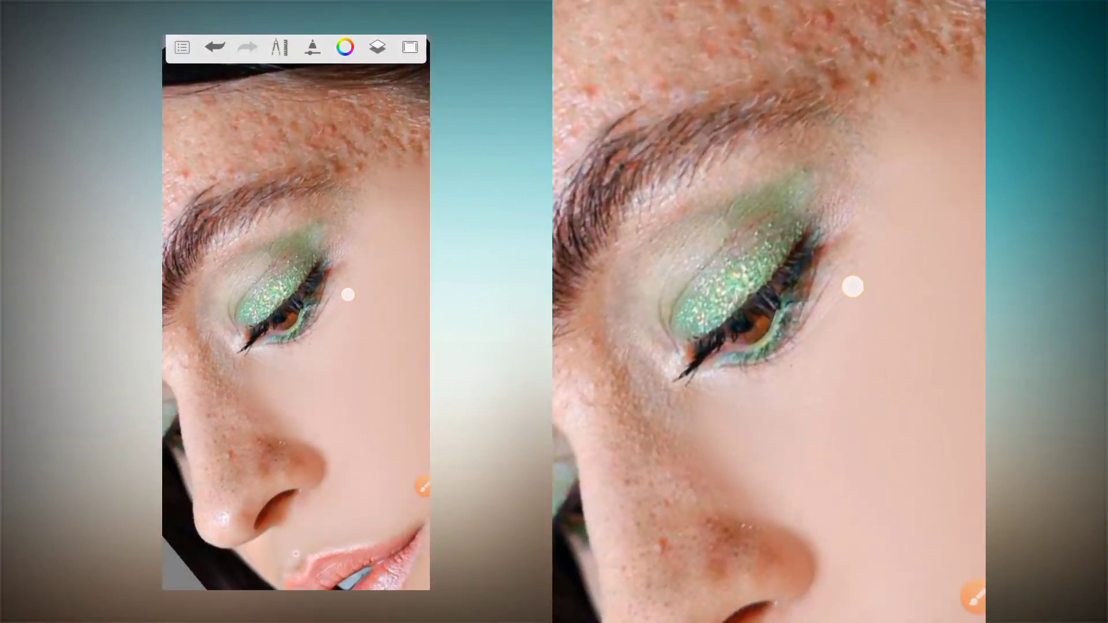
mouse_move(342, 376)
left_mouse_down()
mouse_move(234, 394)
mouse_move(339, 339)
left_mouse_up()
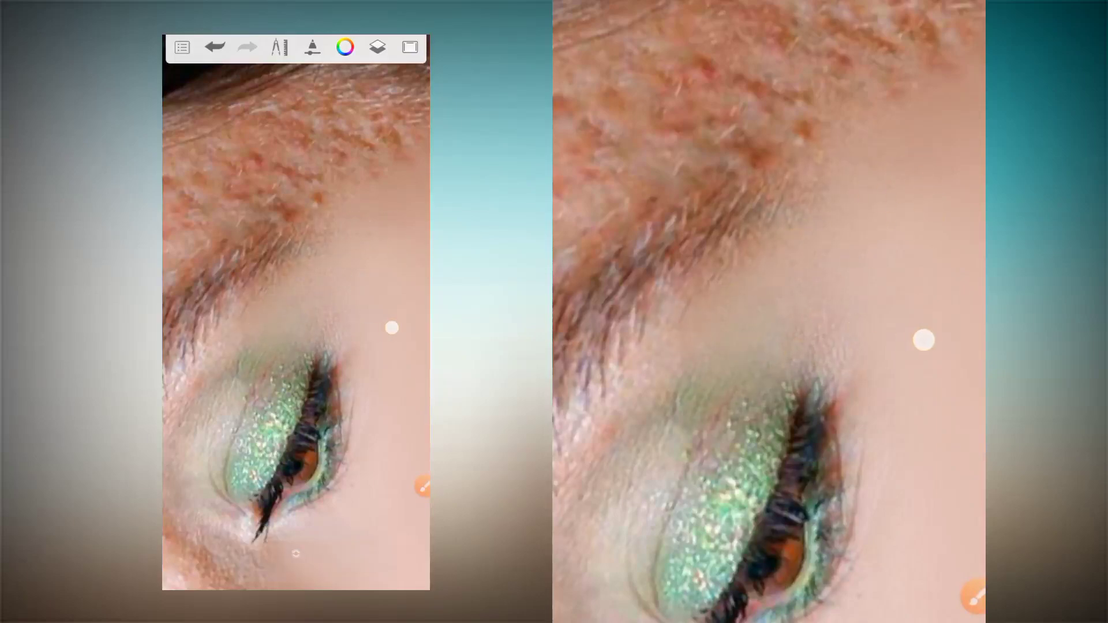
mouse_move(295, 553)
left_mouse_down()
mouse_move(319, 359)
mouse_move(257, 436)
mouse_move(245, 340)
mouse_move(366, 317)
left_mouse_up()
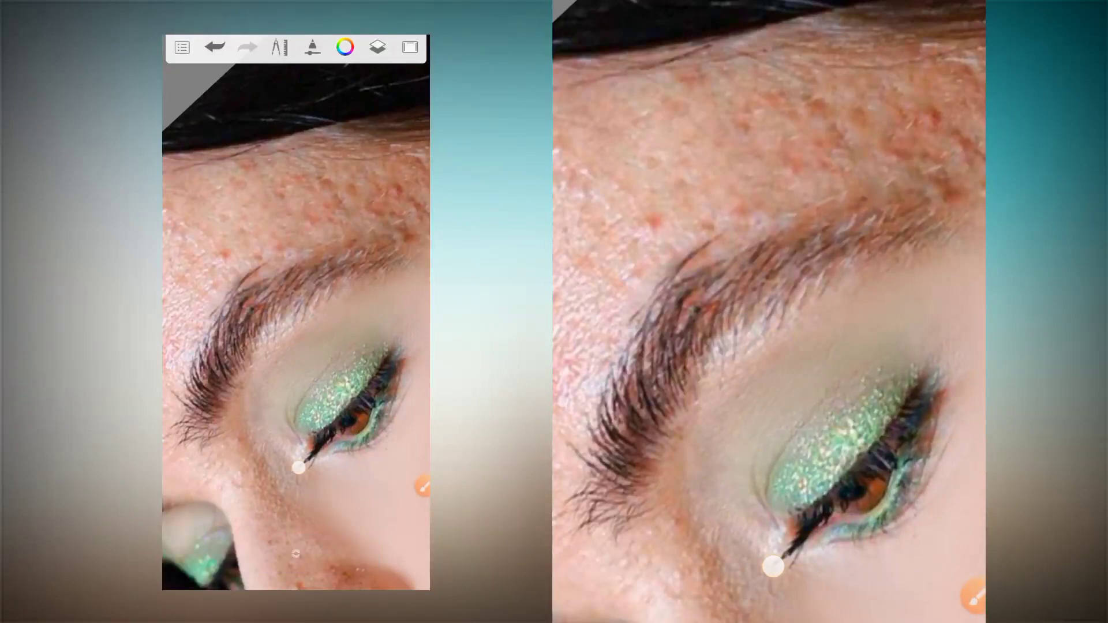
mouse_move(320, 508)
left_mouse_down()
mouse_move(322, 433)
mouse_move(287, 314)
mouse_move(383, 421)
mouse_move(351, 394)
mouse_move(386, 413)
mouse_move(364, 403)
mouse_move(354, 354)
mouse_move(359, 432)
mouse_move(343, 332)
left_mouse_up()
mouse_move(355, 408)
left_mouse_down()
mouse_move(335, 396)
mouse_move(358, 391)
mouse_move(364, 375)
mouse_move(324, 407)
left_mouse_up()
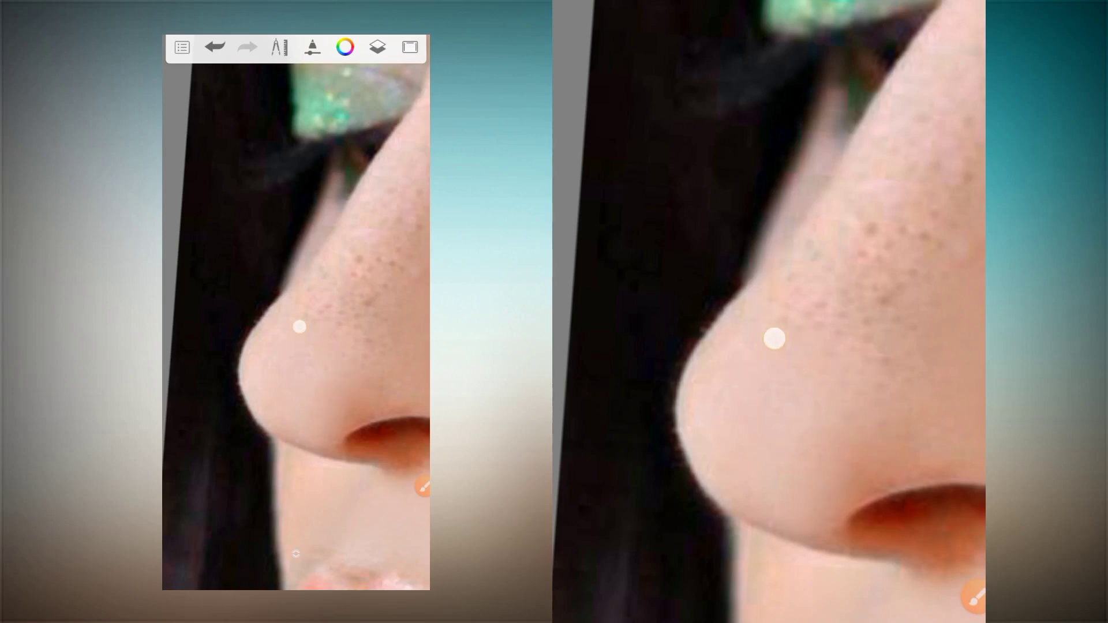
left_click_drag(327, 448, 332, 402)
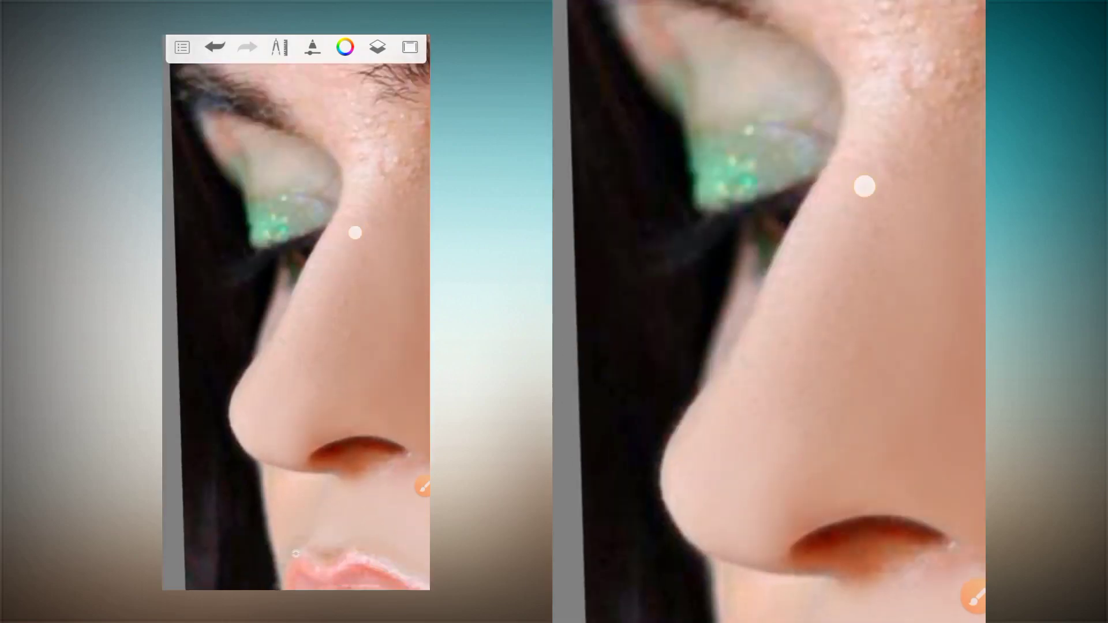
left_click_drag(348, 246, 322, 341)
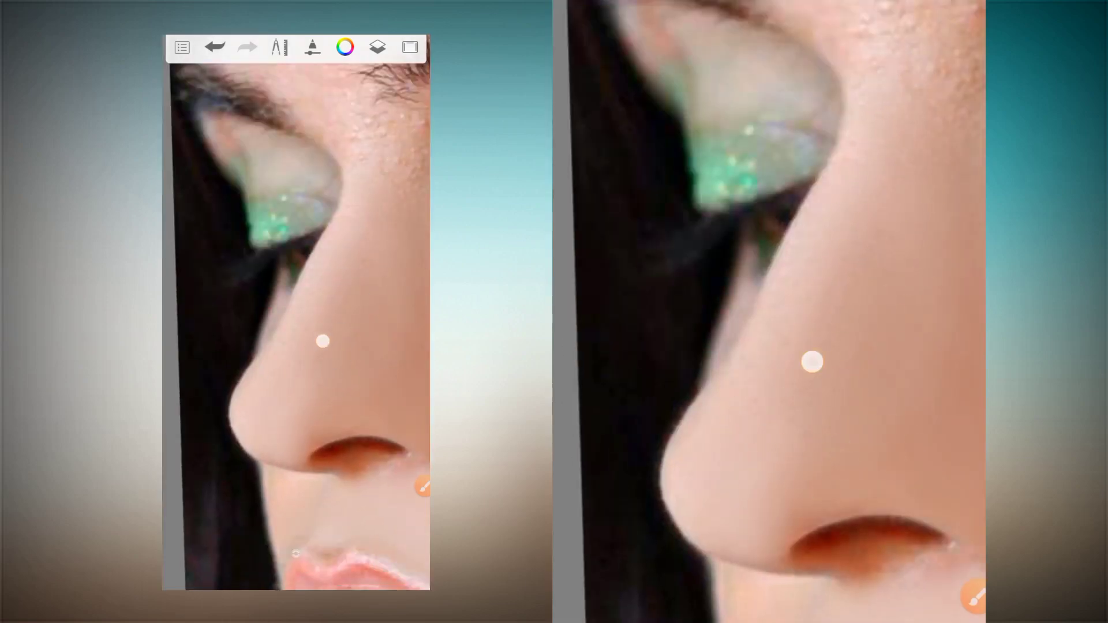
mouse_move(365, 395)
left_mouse_down()
mouse_move(376, 377)
mouse_move(359, 377)
mouse_move(391, 430)
left_mouse_up()
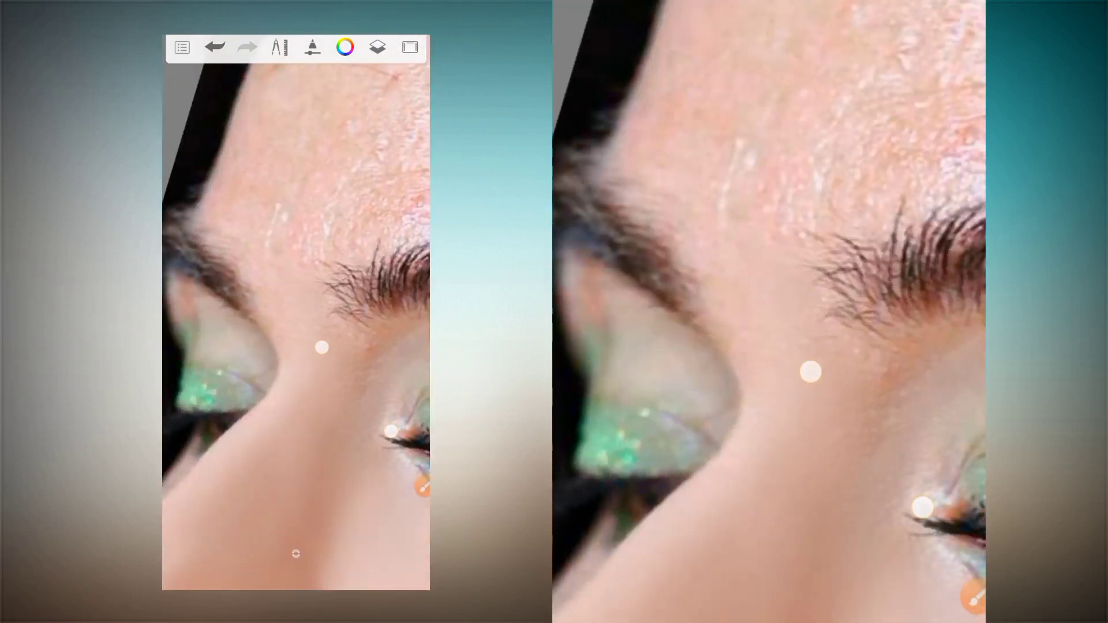
left_click_drag(391, 430, 391, 407)
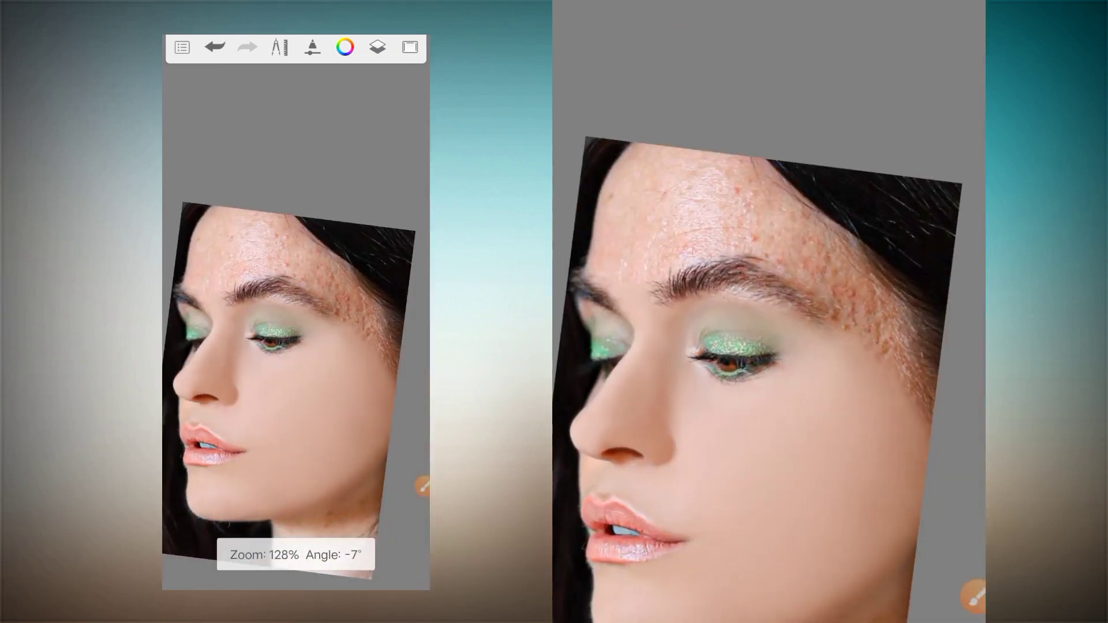
- Smooth the freckled skin under the eyebrow and across the forehead
left_click_drag(391, 407, 356, 460)
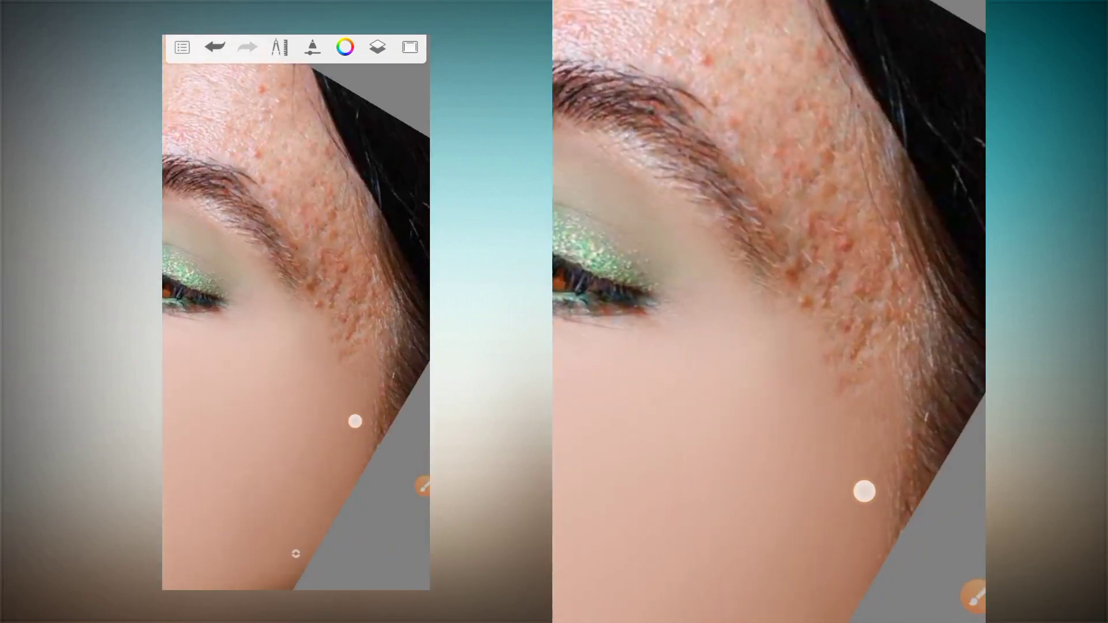
mouse_move(348, 309)
left_mouse_down()
mouse_move(324, 415)
mouse_move(310, 359)
mouse_move(359, 284)
mouse_move(371, 400)
mouse_move(359, 396)
mouse_move(389, 216)
mouse_move(341, 331)
mouse_move(332, 397)
mouse_move(383, 367)
mouse_move(359, 386)
mouse_move(390, 358)
mouse_move(261, 362)
mouse_move(412, 260)
left_mouse_up()
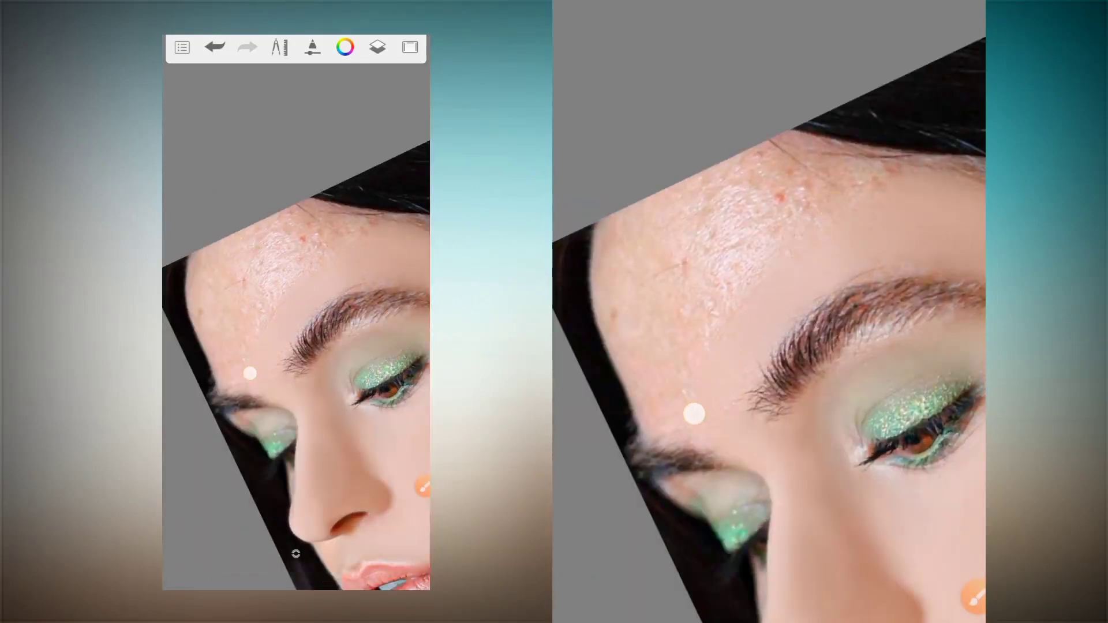
mouse_move(287, 360)
left_mouse_down()
mouse_move(198, 346)
mouse_move(358, 248)
left_mouse_up()
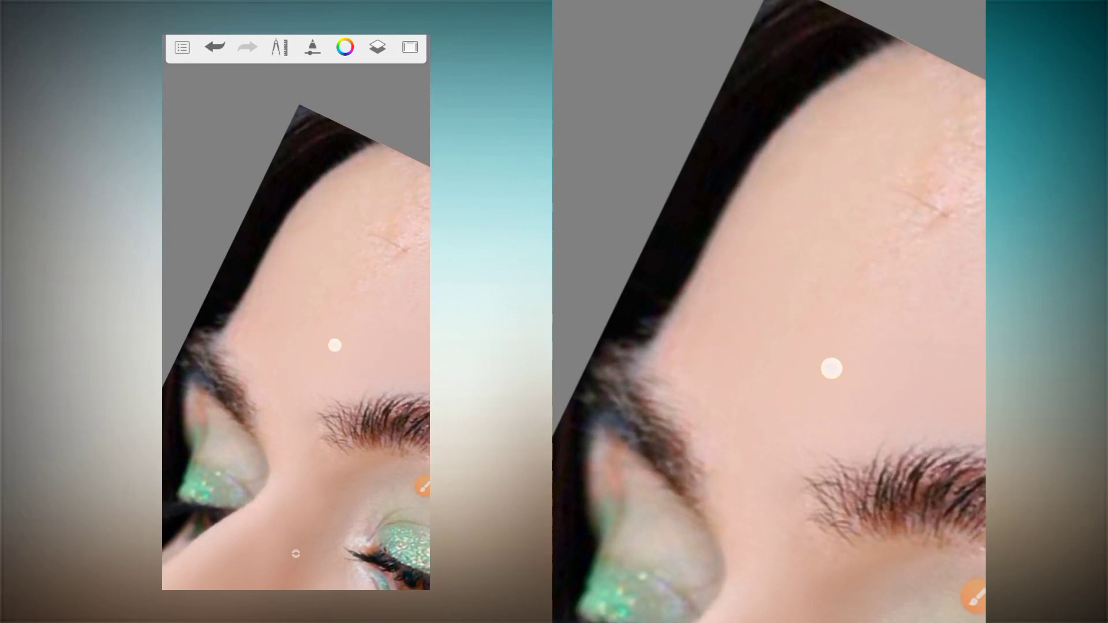
mouse_move(228, 324)
left_mouse_down()
mouse_move(218, 342)
mouse_move(307, 285)
left_mouse_up()
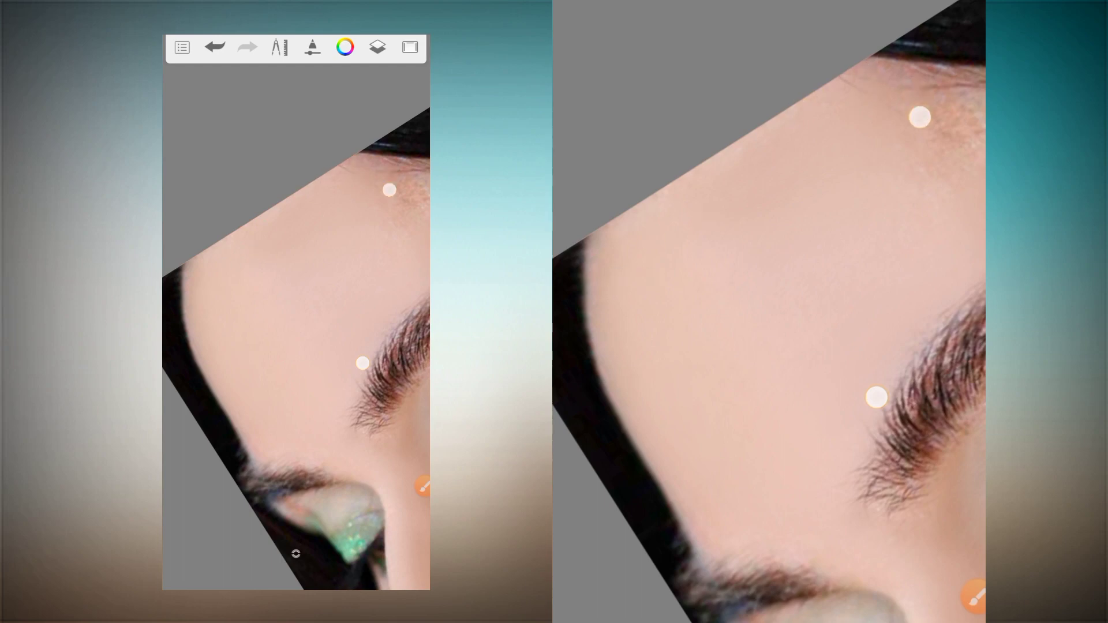
mouse_move(362, 363)
left_mouse_down()
mouse_move(253, 398)
mouse_move(265, 368)
left_mouse_up()
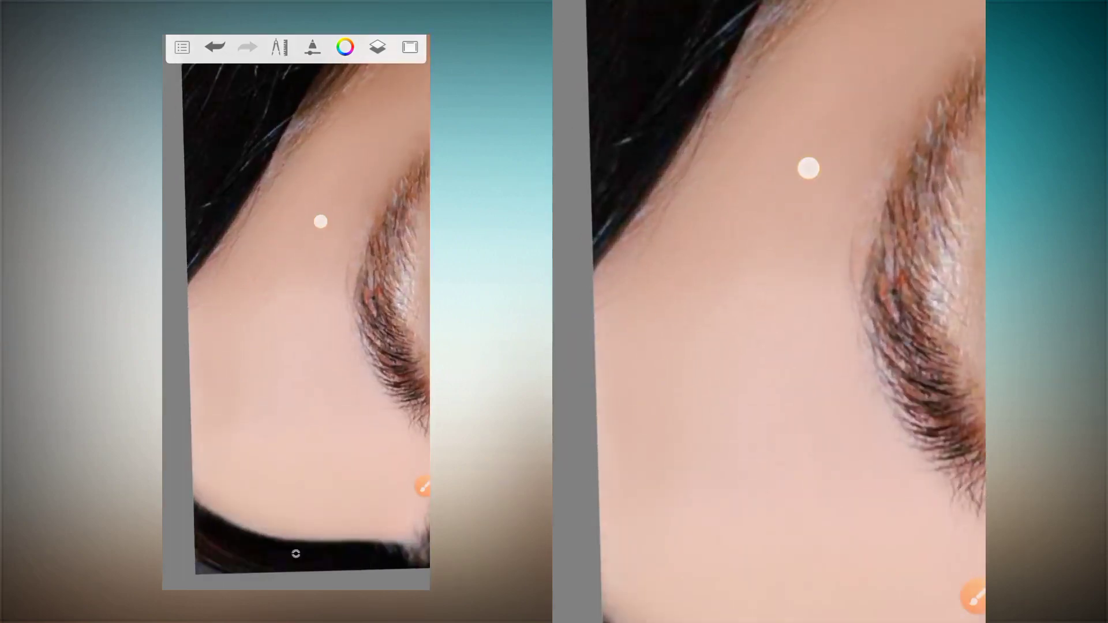
left_click_drag(323, 359, 364, 396)
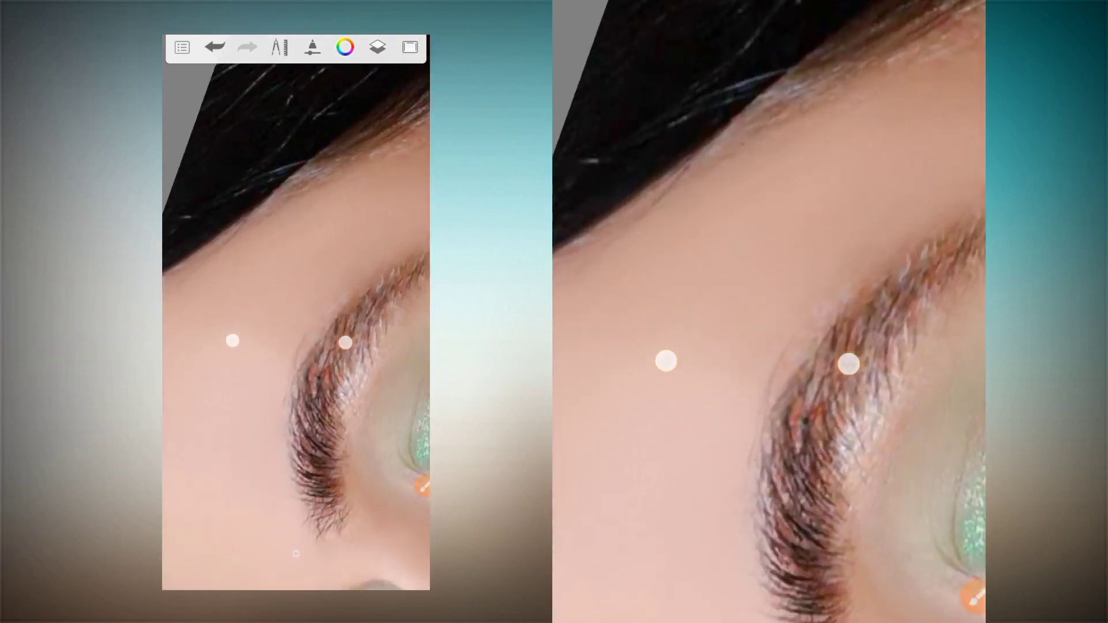
mouse_move(345, 343)
left_mouse_down()
mouse_move(341, 373)
mouse_move(373, 362)
mouse_move(384, 383)
mouse_move(397, 345)
mouse_move(377, 392)
left_mouse_up()
- Blend the brown shading and stray hair strands on the neck into smooth skin
left_click_drag(210, 367, 203, 366)
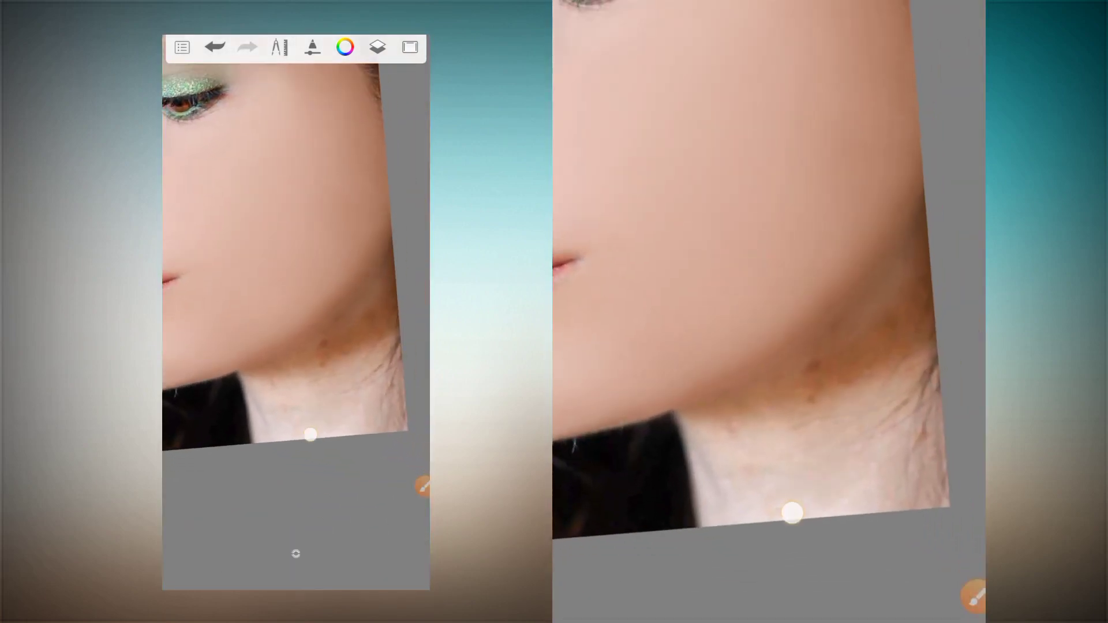
left_click_drag(310, 434, 351, 376)
left_click_drag(370, 440, 349, 421)
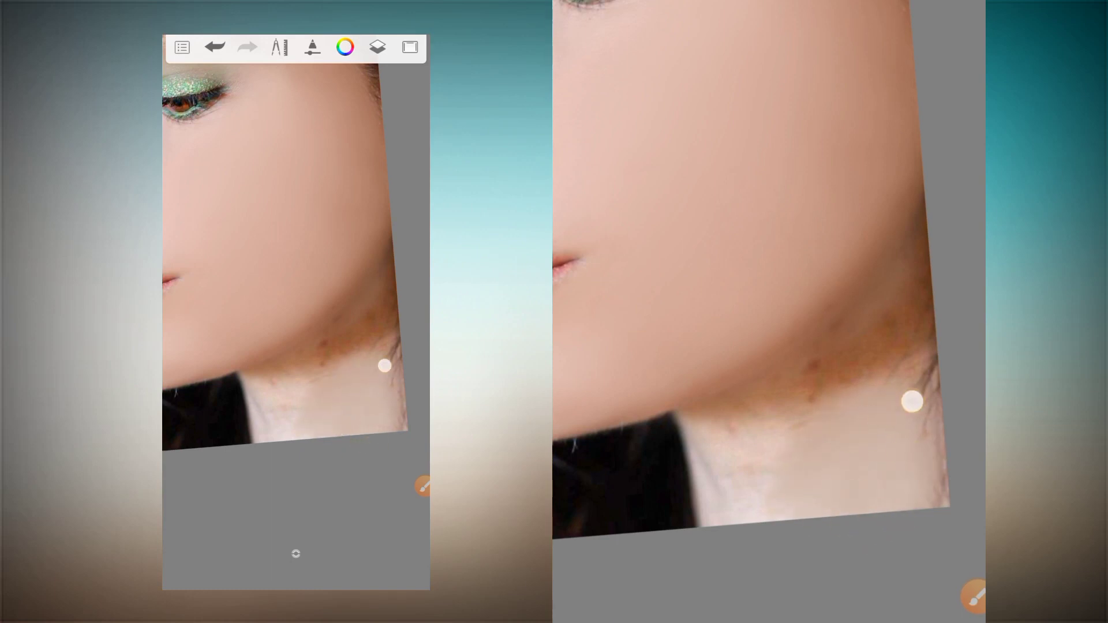
mouse_move(385, 366)
left_mouse_down()
mouse_move(309, 435)
mouse_move(314, 390)
mouse_move(279, 421)
mouse_move(279, 444)
mouse_move(258, 383)
left_mouse_up()
mouse_move(327, 378)
left_mouse_down()
mouse_move(404, 306)
mouse_move(406, 285)
mouse_move(347, 329)
mouse_move(324, 368)
left_mouse_up()
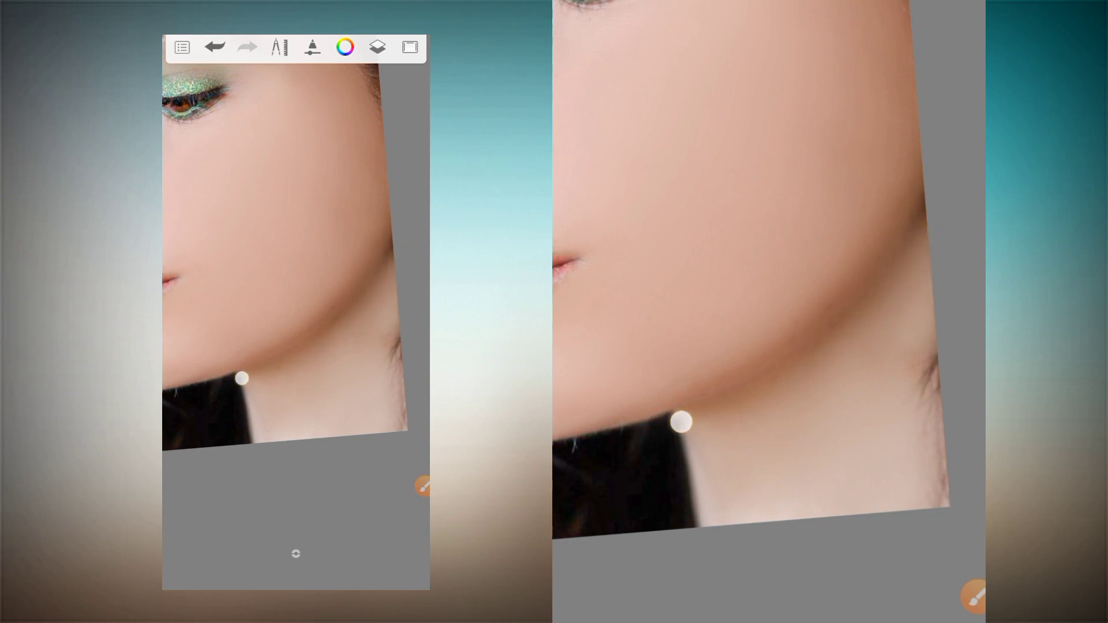
mouse_move(242, 378)
left_mouse_down()
mouse_move(386, 461)
mouse_move(393, 409)
left_mouse_up()
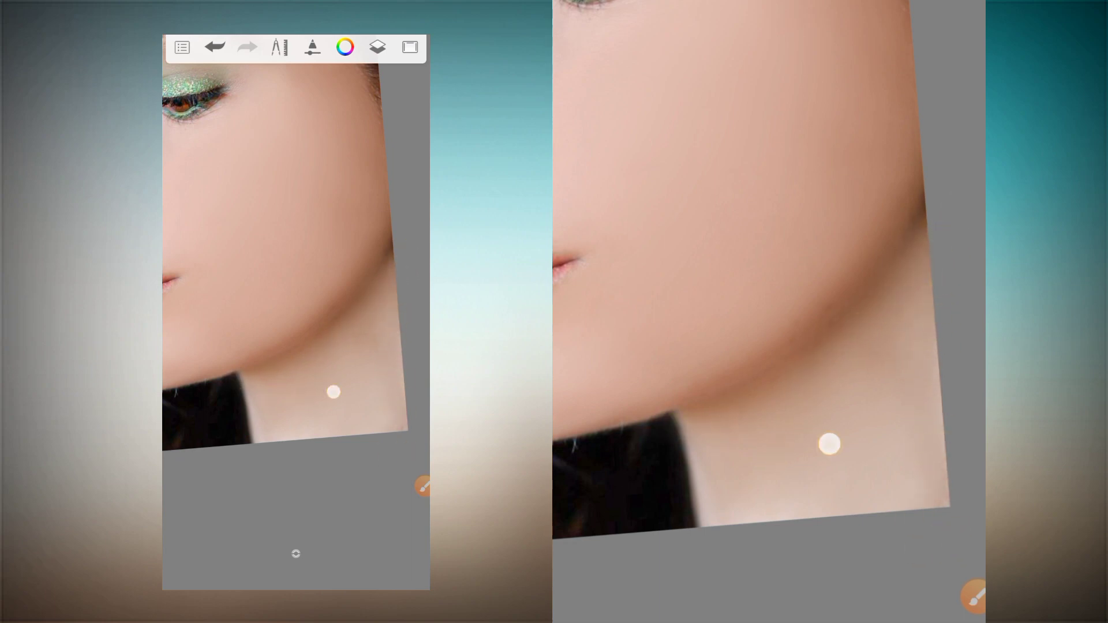
- Zoom out to view the whole retouched portrait upright
scroll(295, 289, "down", 3)
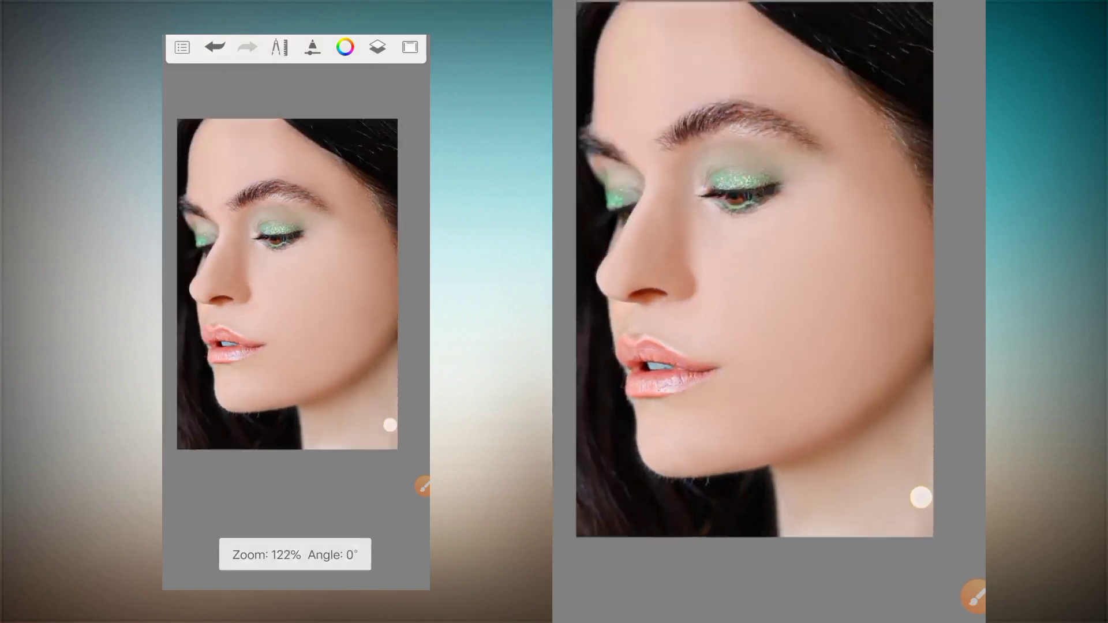